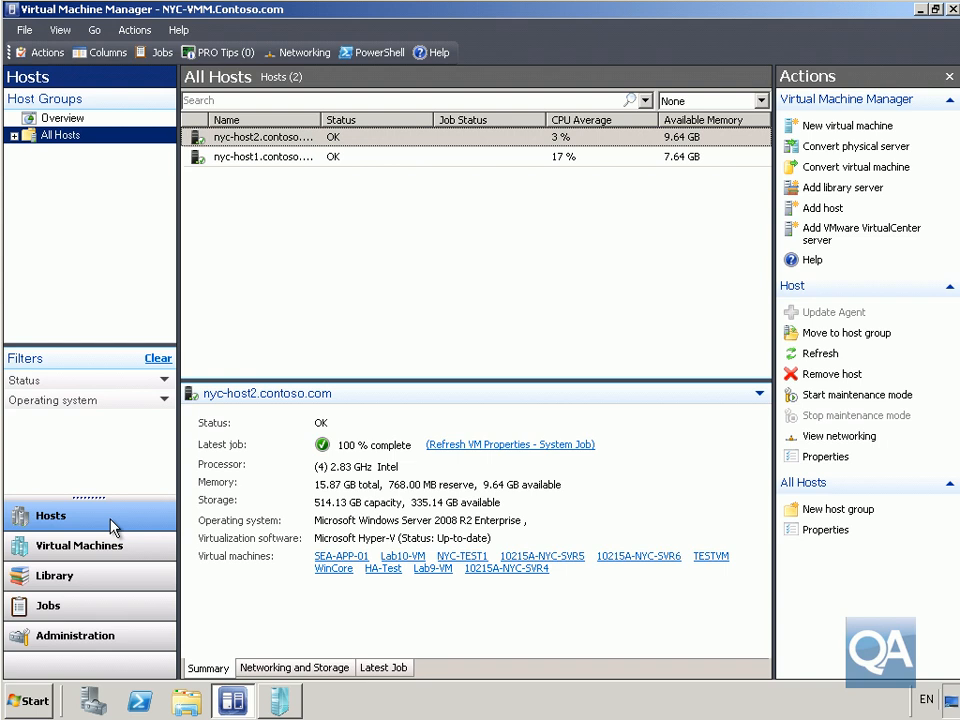
Begin adding an Active Directory domain host using the administrator account password
left_click(823, 210)
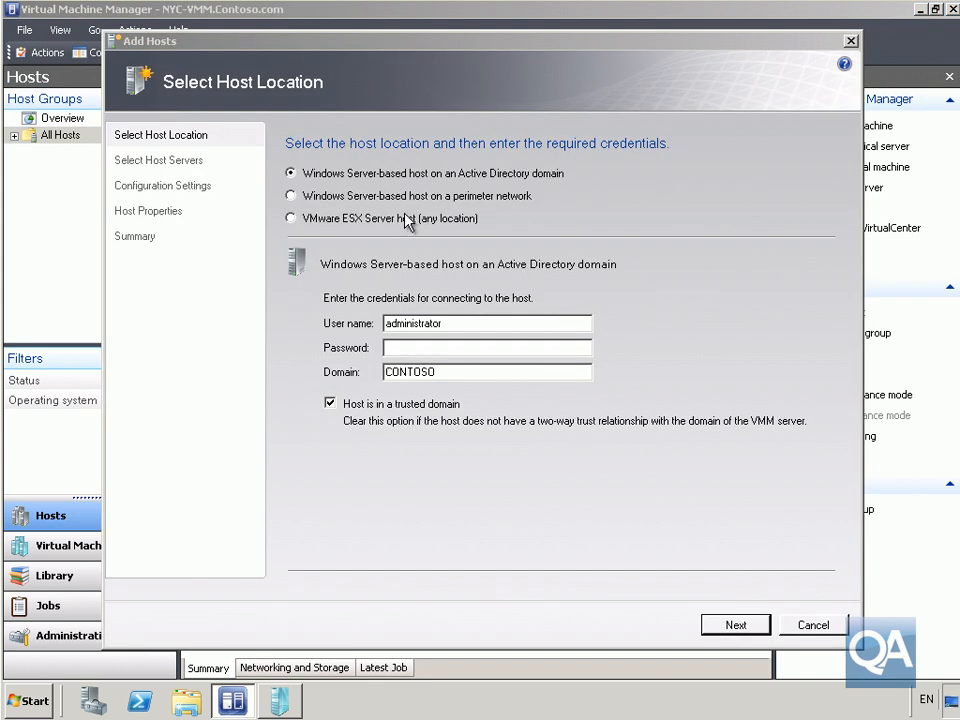
left_click(409, 348)
type("Pa$$w0rdd")
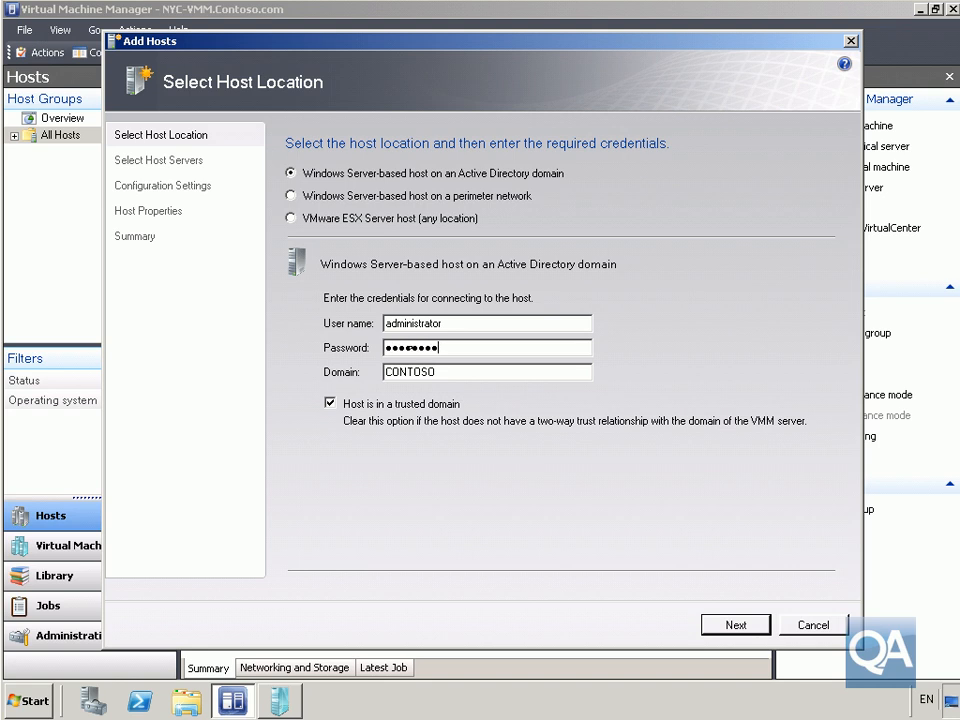
left_click(712, 625)
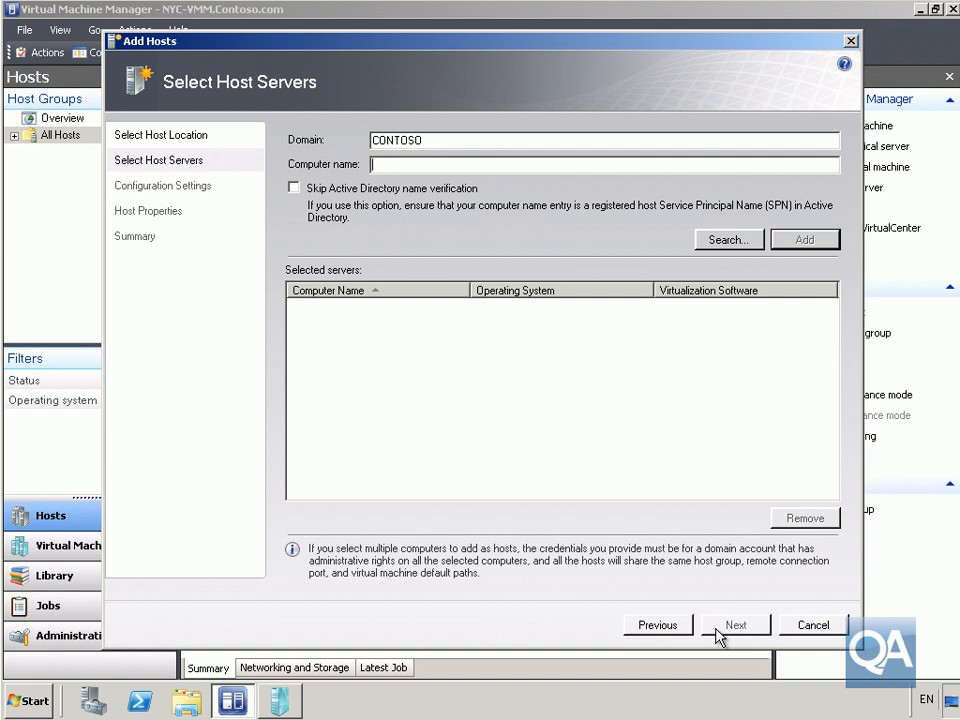
Add the NYC-HVCluster failover cluster and all its nodes to the servers to add
type("NYC-HVCluster")
left_click(450, 165)
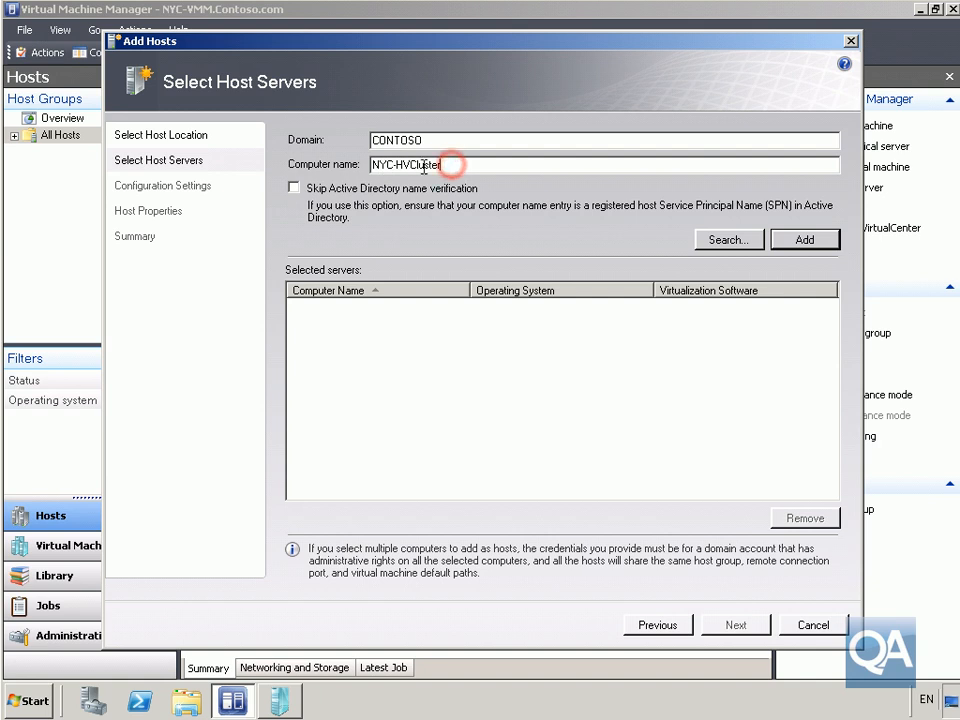
left_click(787, 242)
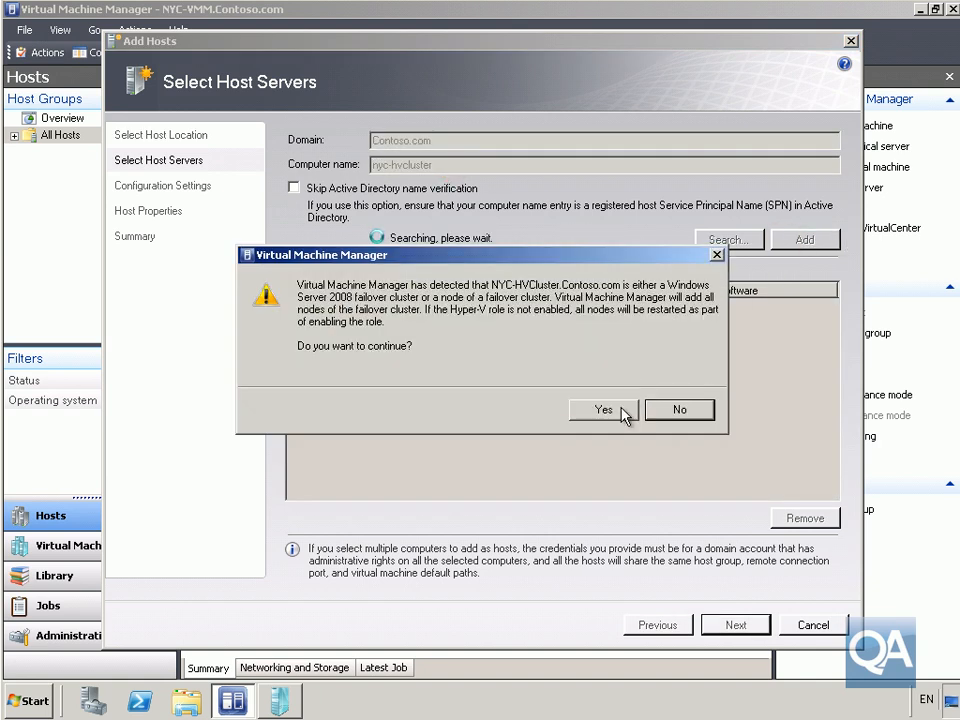
left_click(621, 411)
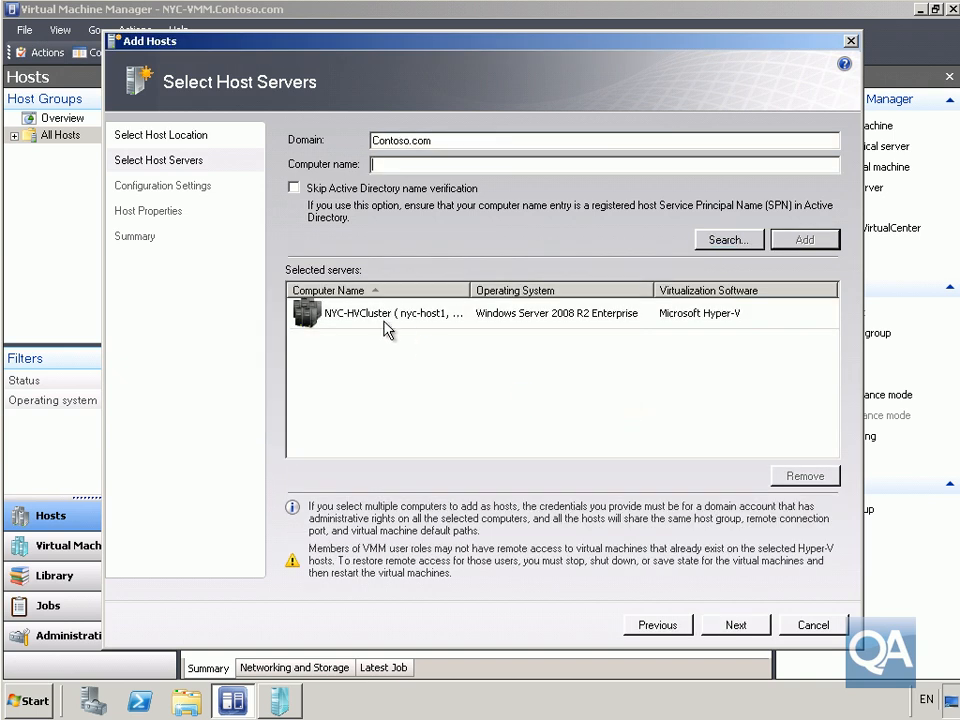
left_click(737, 626)
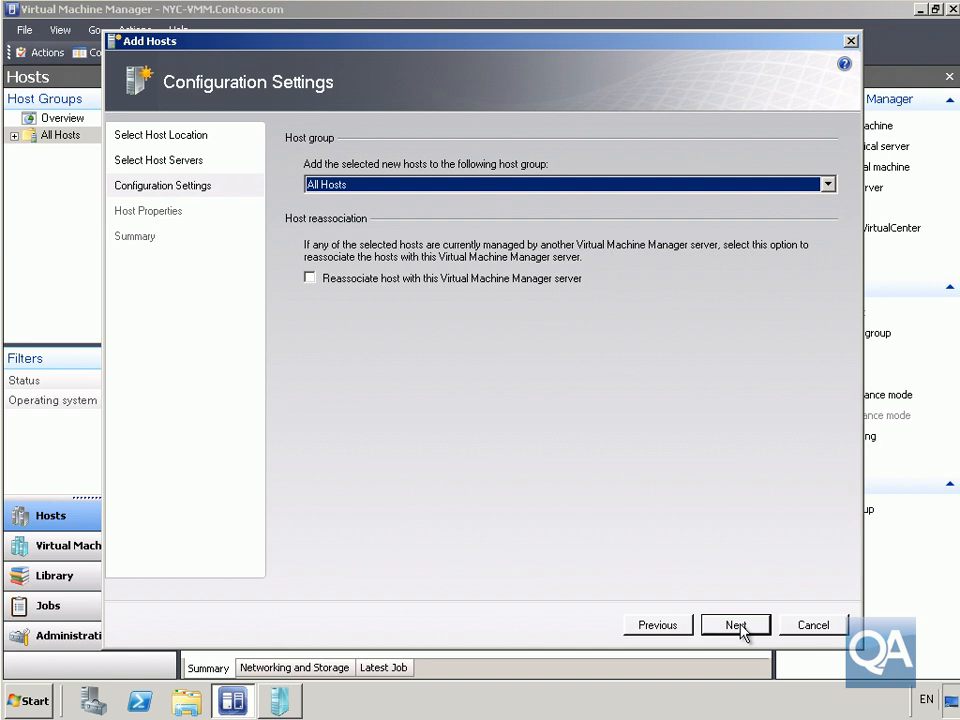
Accept the All Hosts group, default paths and port 2179, and submit NYC-HVCluster.Contoso.com
left_click(739, 627)
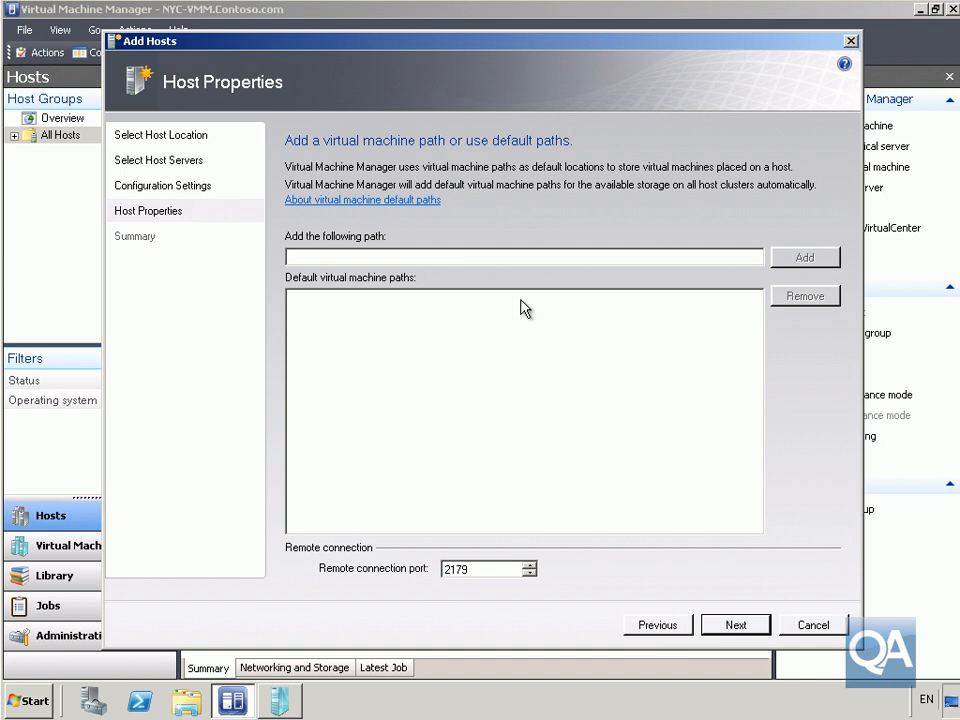
left_click(728, 628)
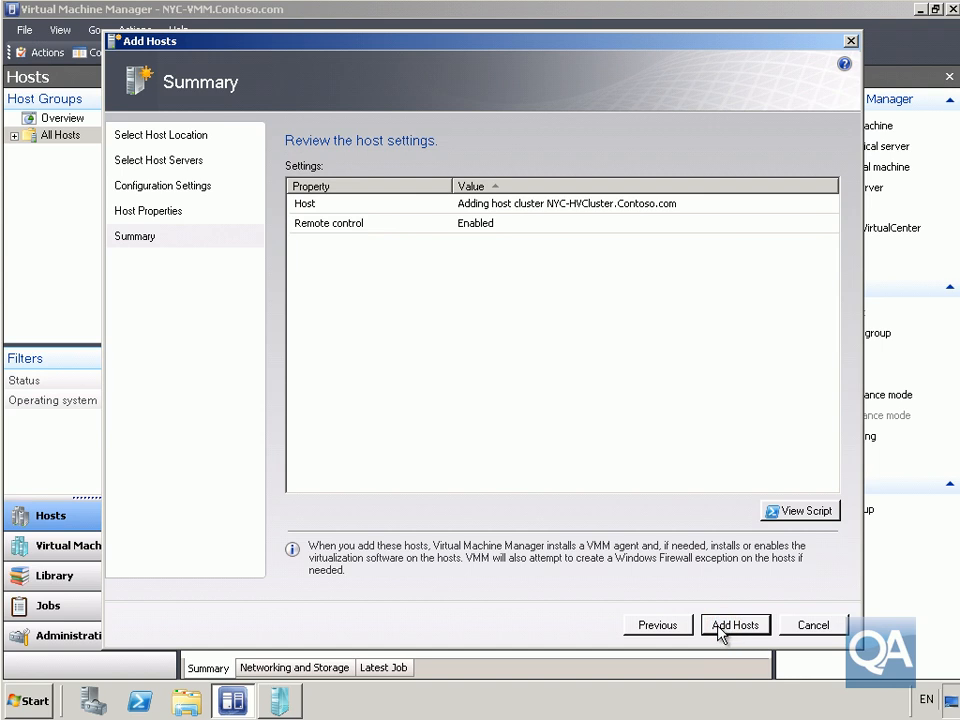
left_click(719, 628)
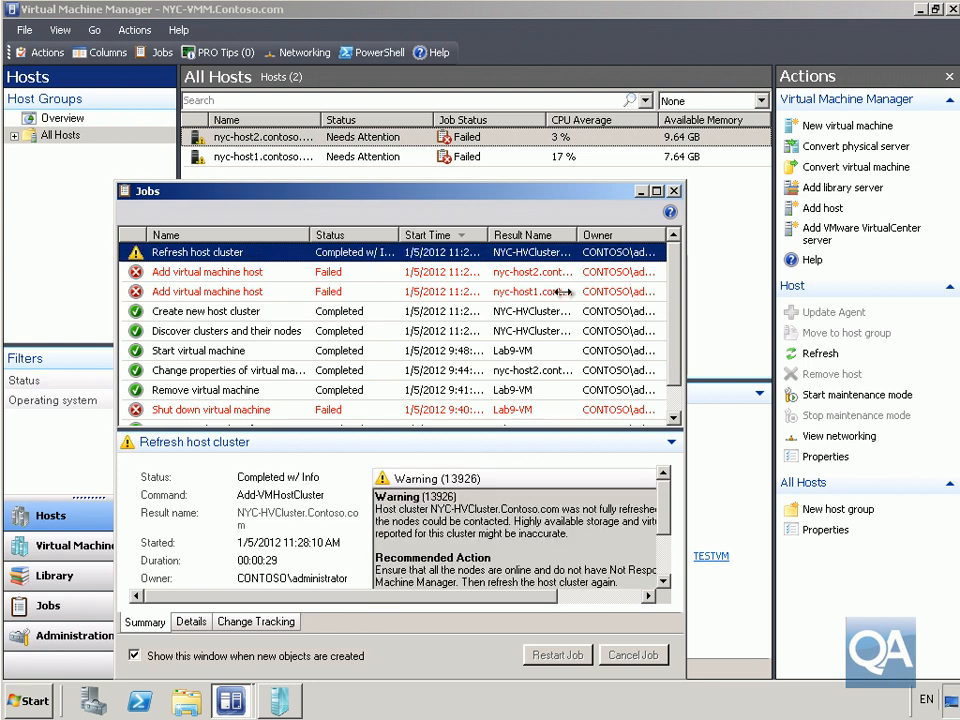
Close the Jobs window showing the Refresh host cluster job
left_click(674, 191)
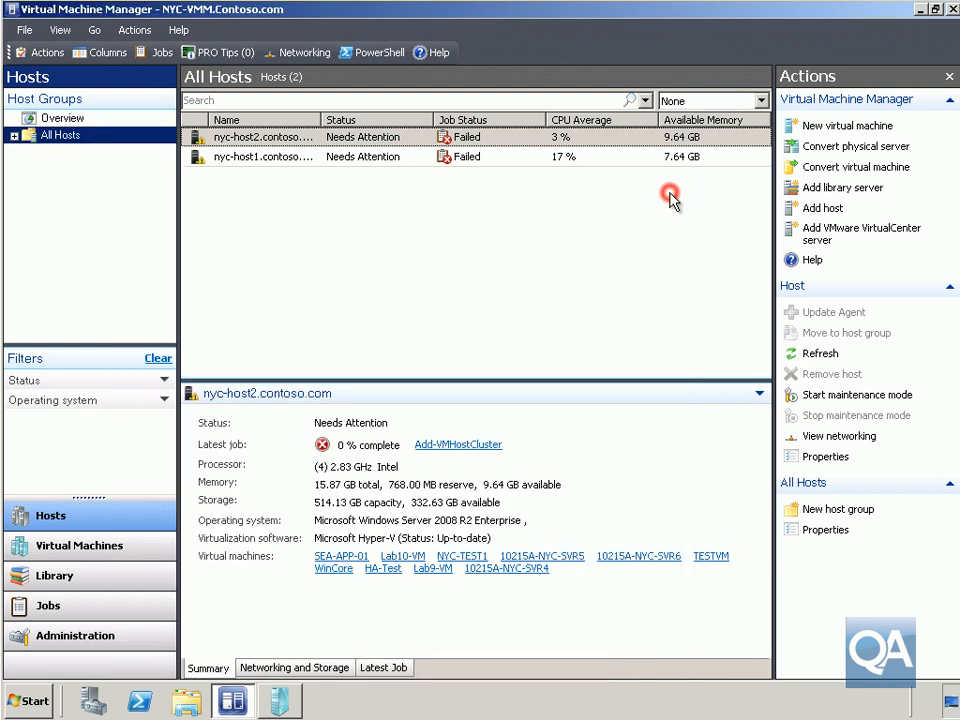
Expand All Hosts and NYC-HVCluster to show nodes nyc-host1 and nyc-host2, then select nyc-host1
left_click(14, 135)
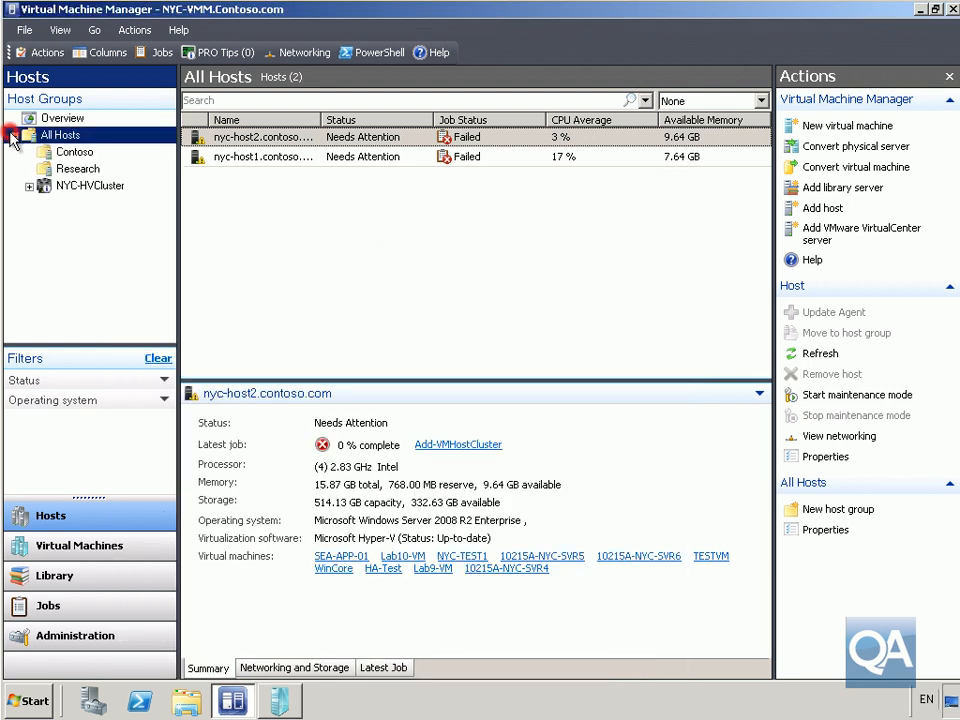
left_click(75, 188)
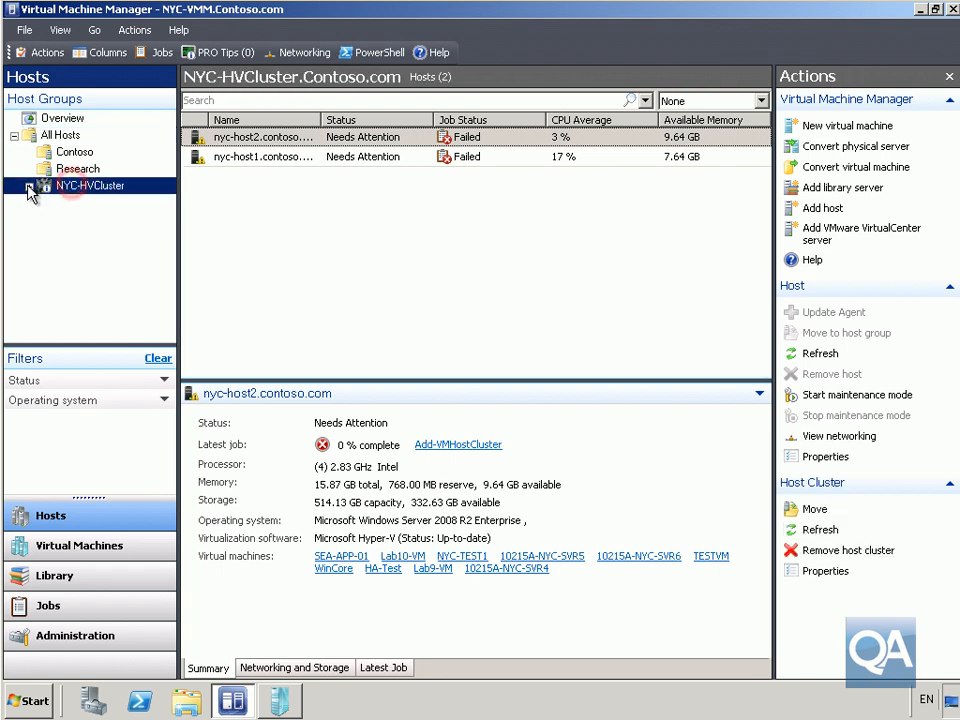
left_click(29, 186)
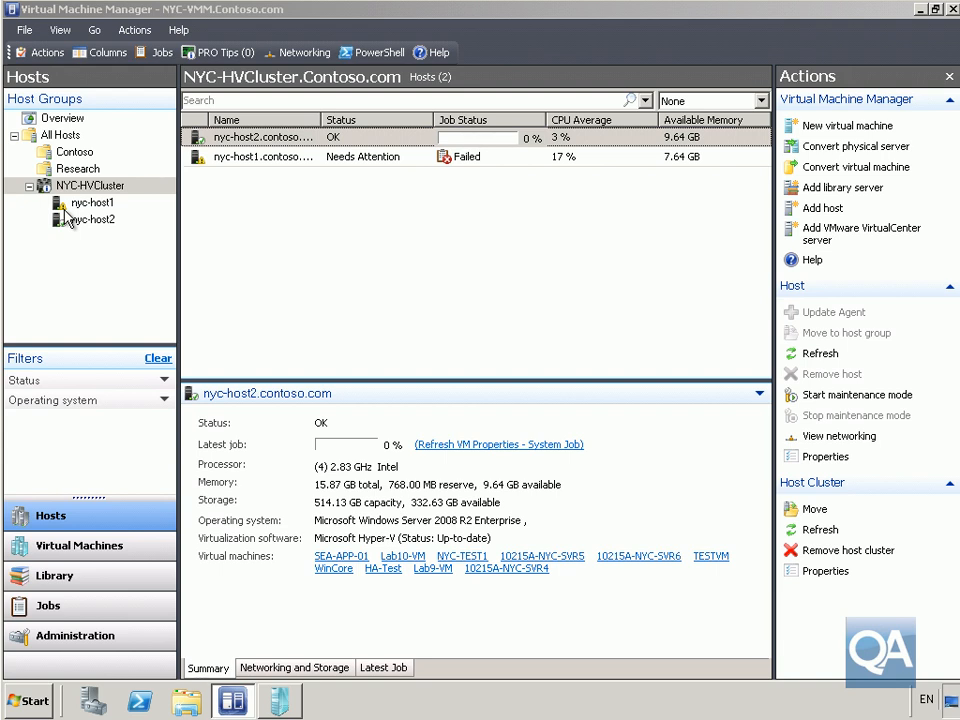
left_click(262, 157)
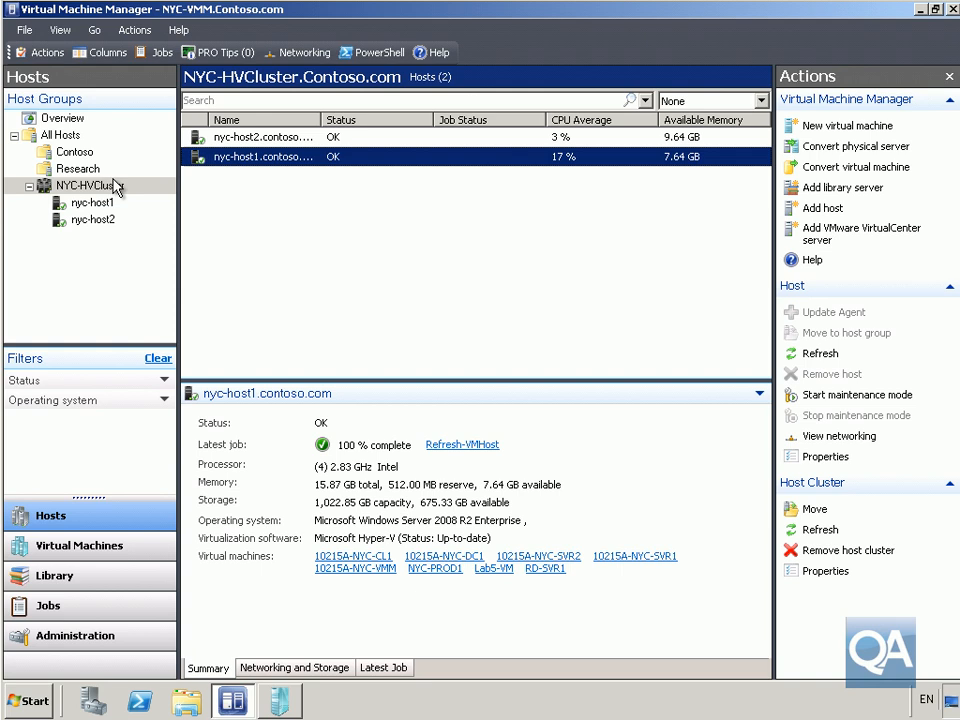
Start a new virtual machine using the 10215A-CoreTest.vhd virtual hard disk as its source
left_click(110, 549)
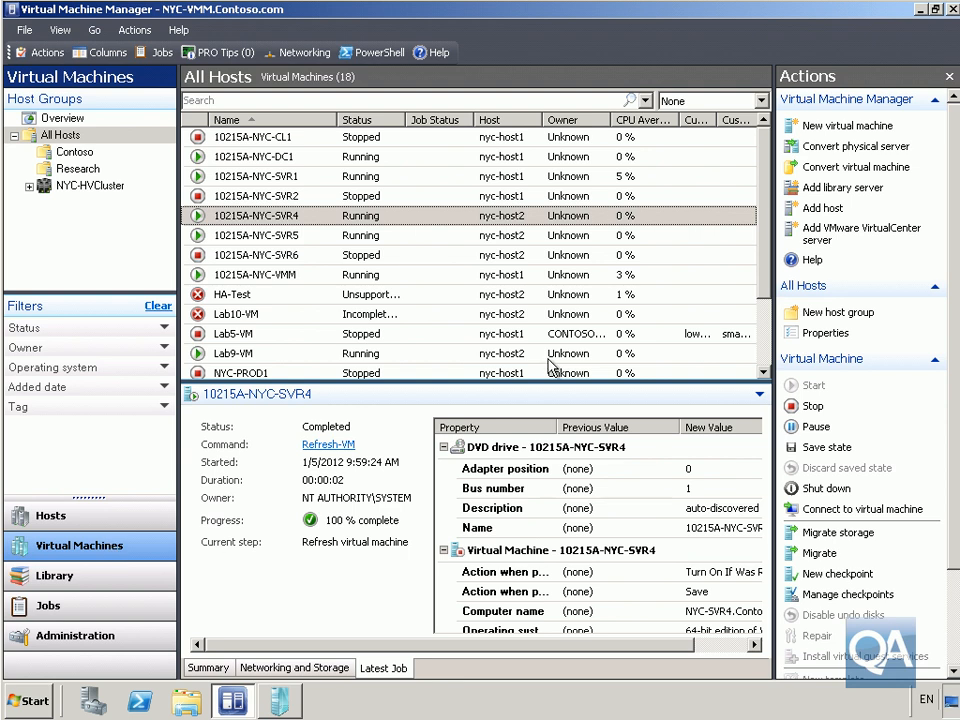
left_click(806, 127)
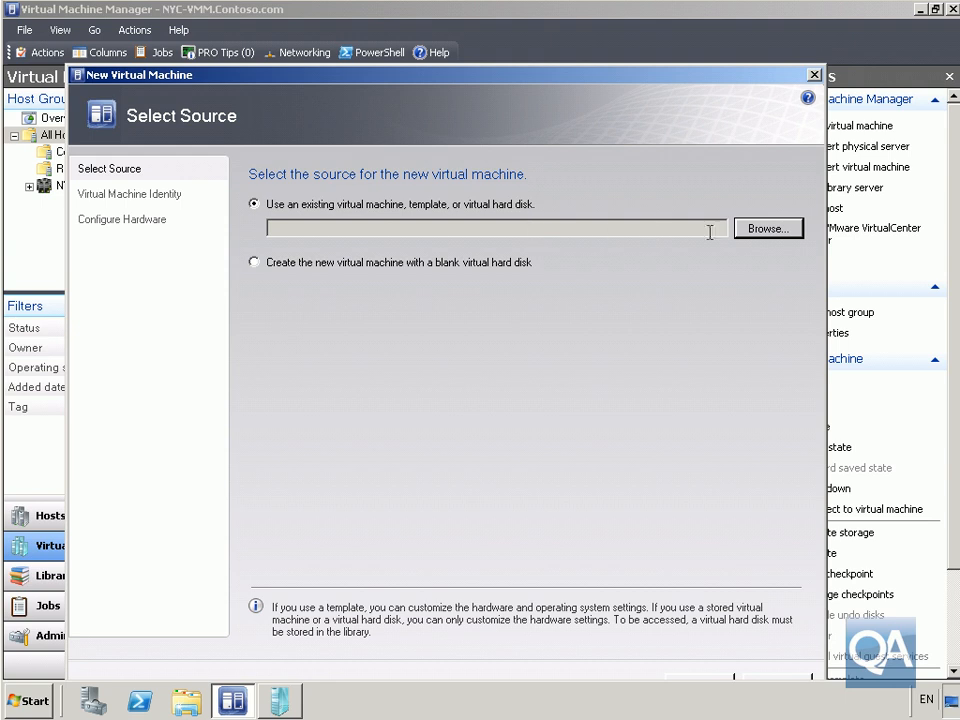
left_click(766, 229)
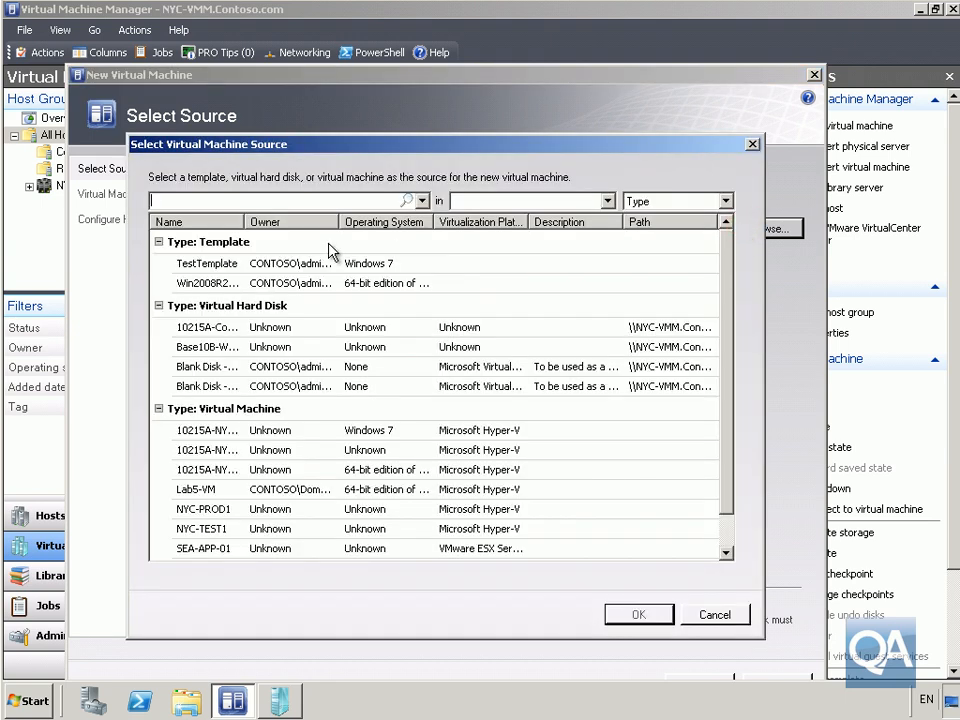
left_click_drag(245, 221, 352, 222)
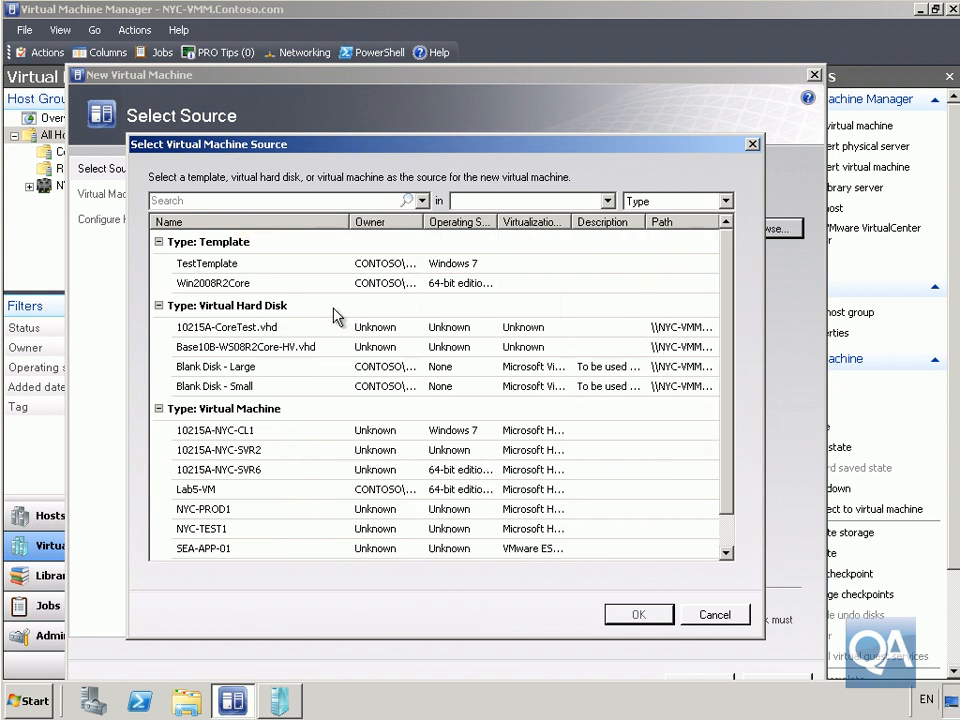
left_click(278, 336)
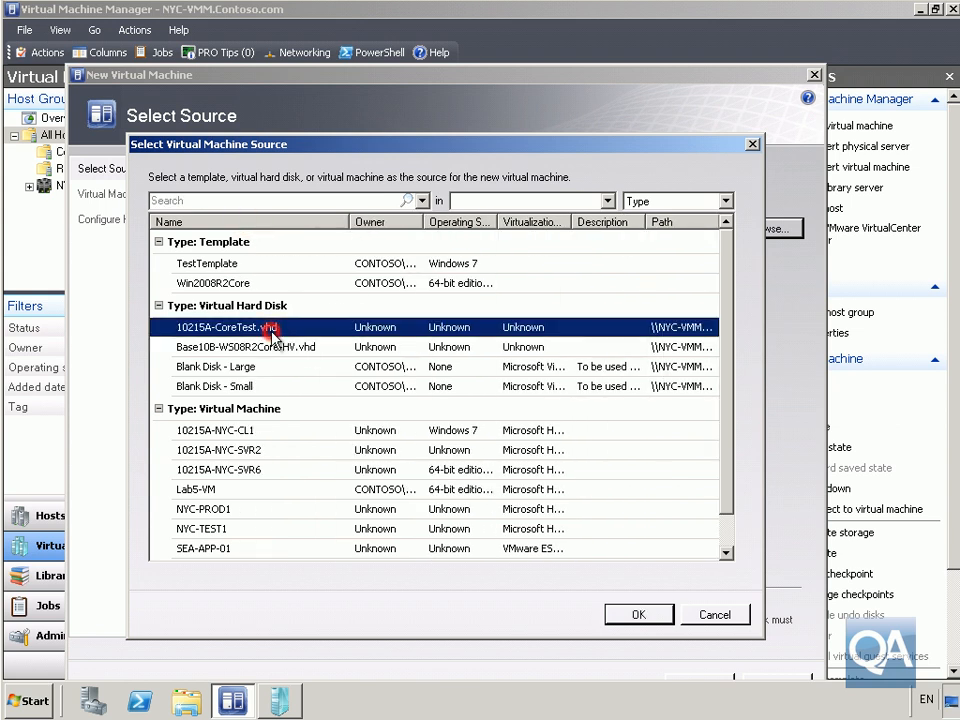
left_click(630, 615)
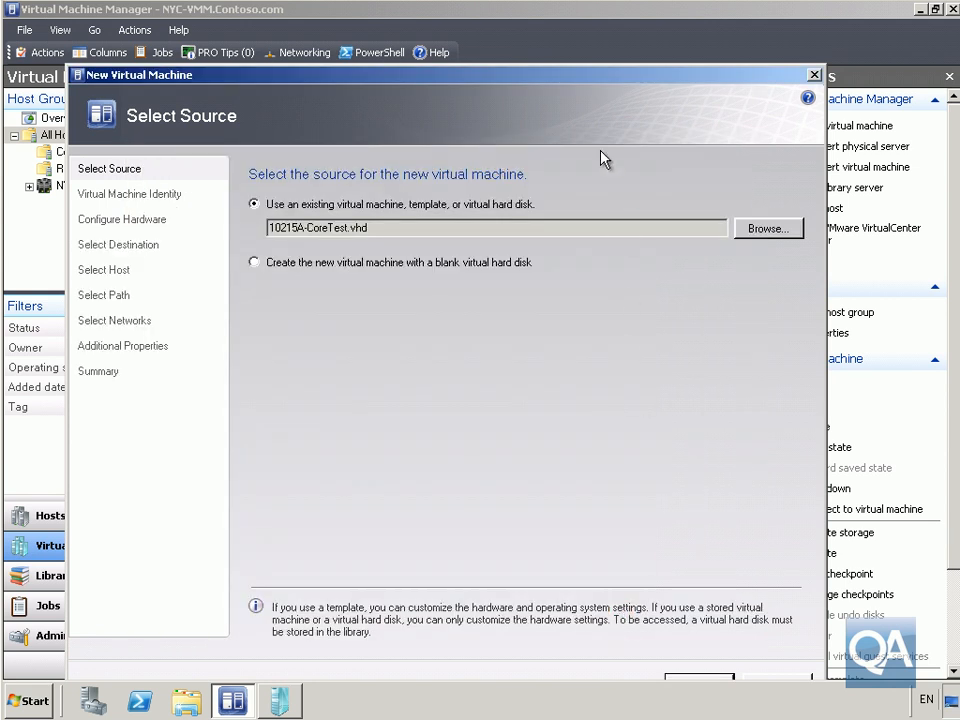
left_click_drag(564, 89, 556, 58)
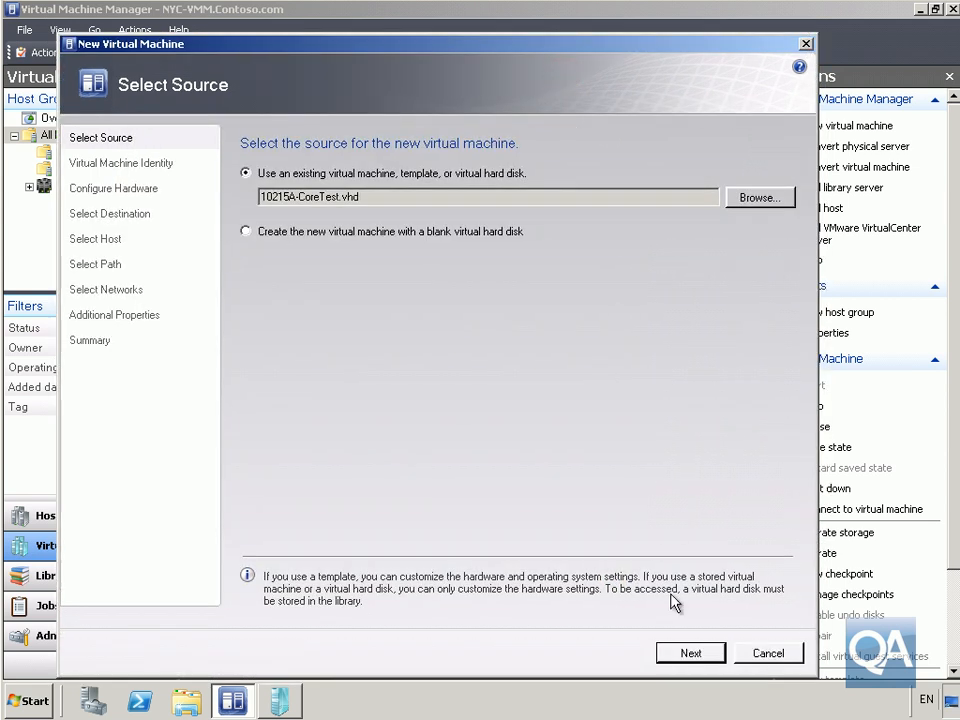
Name the new virtual machine VMM-HA
left_click(690, 653)
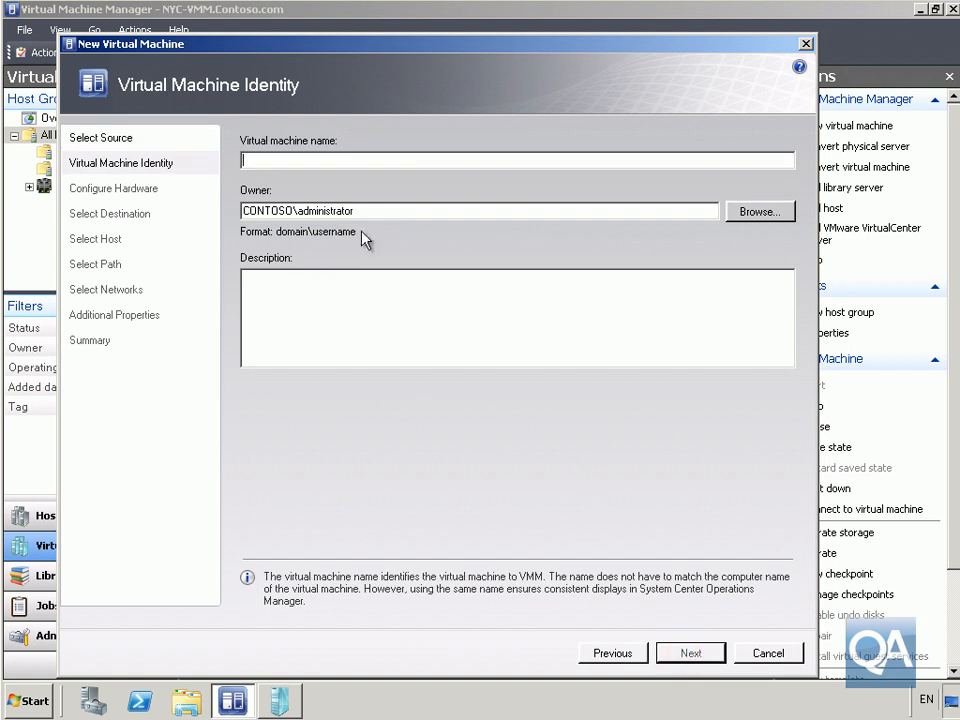
type("VMM-HA")
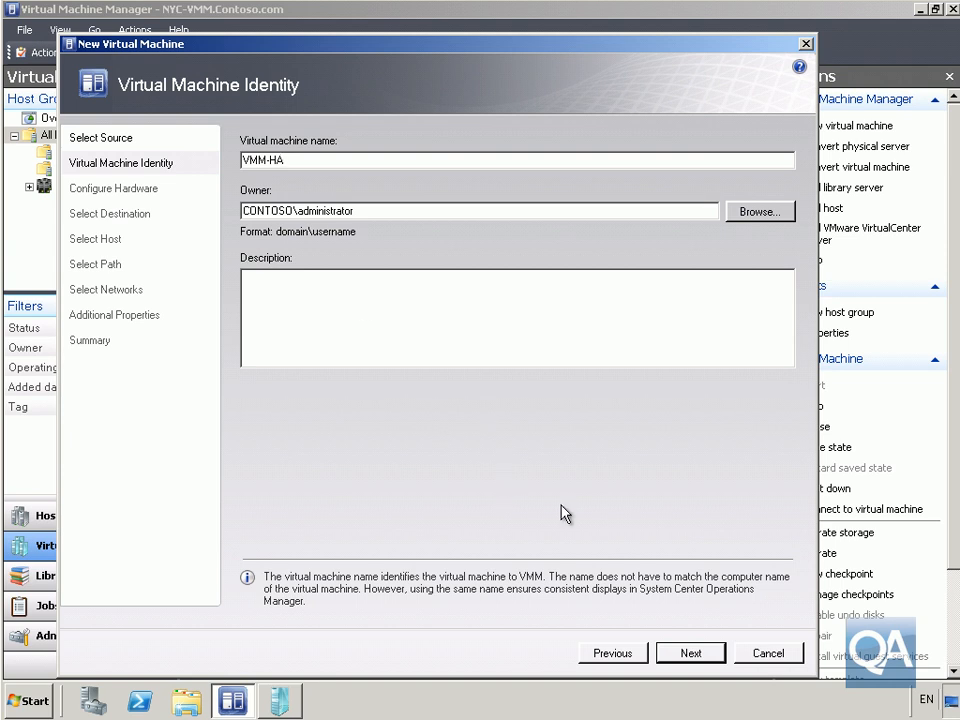
left_click(689, 654)
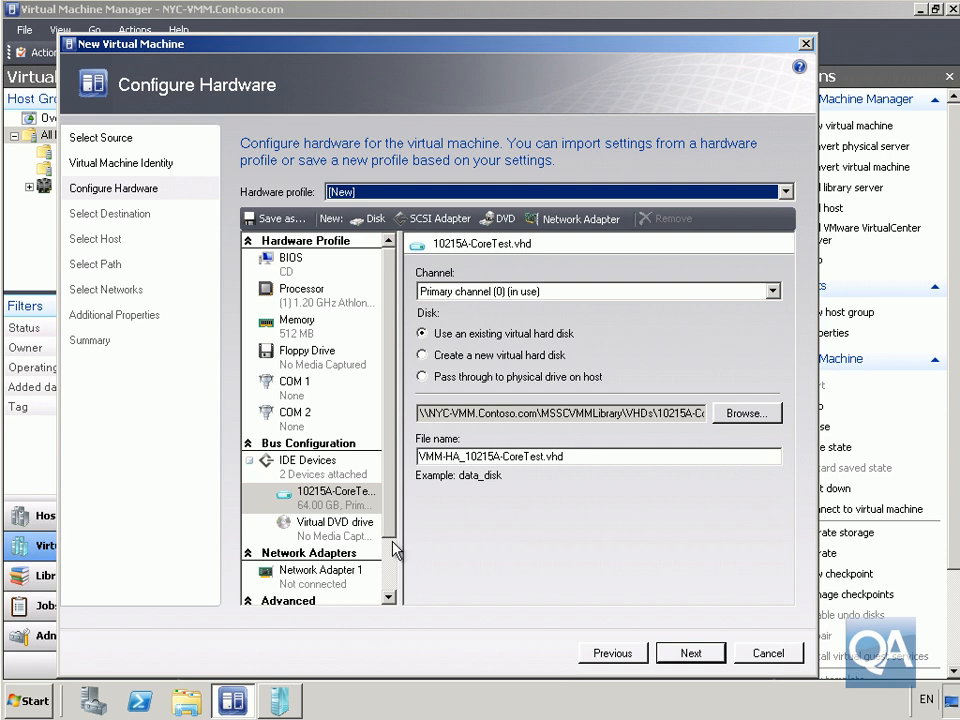
Enable 'Make this VM highly available' under Advanced > Availability
left_click_drag(388, 491, 360, 583)
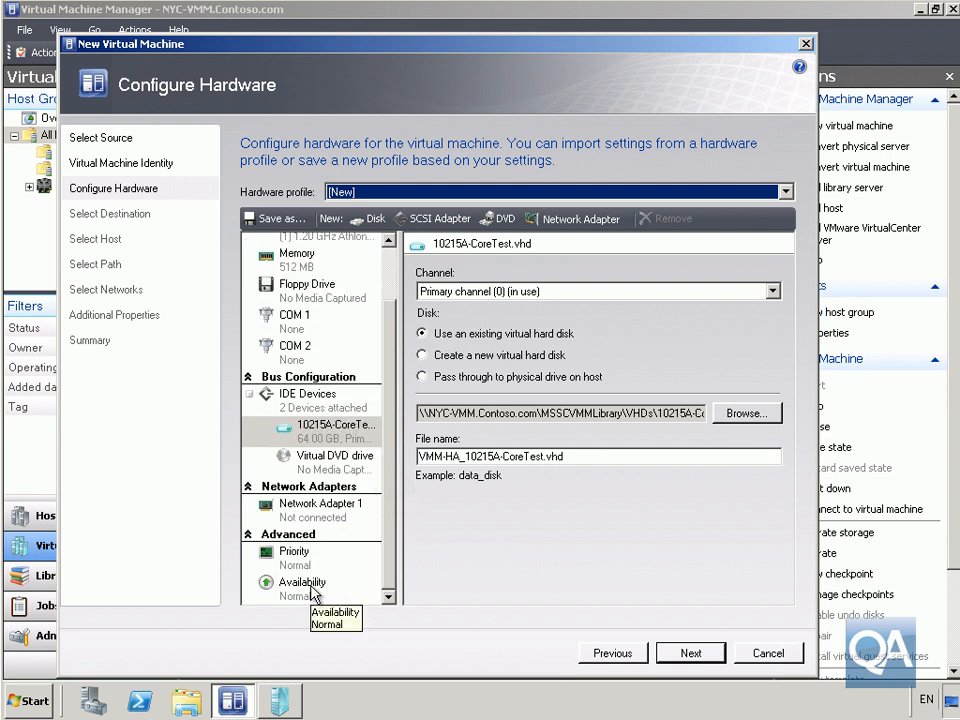
left_click(312, 588)
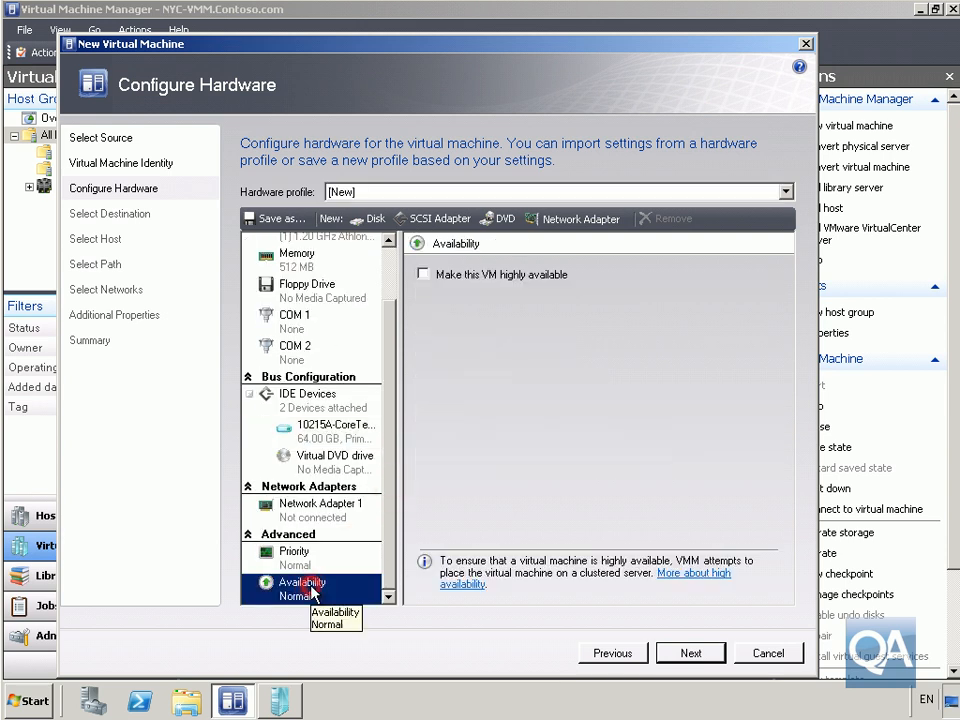
left_click(423, 275)
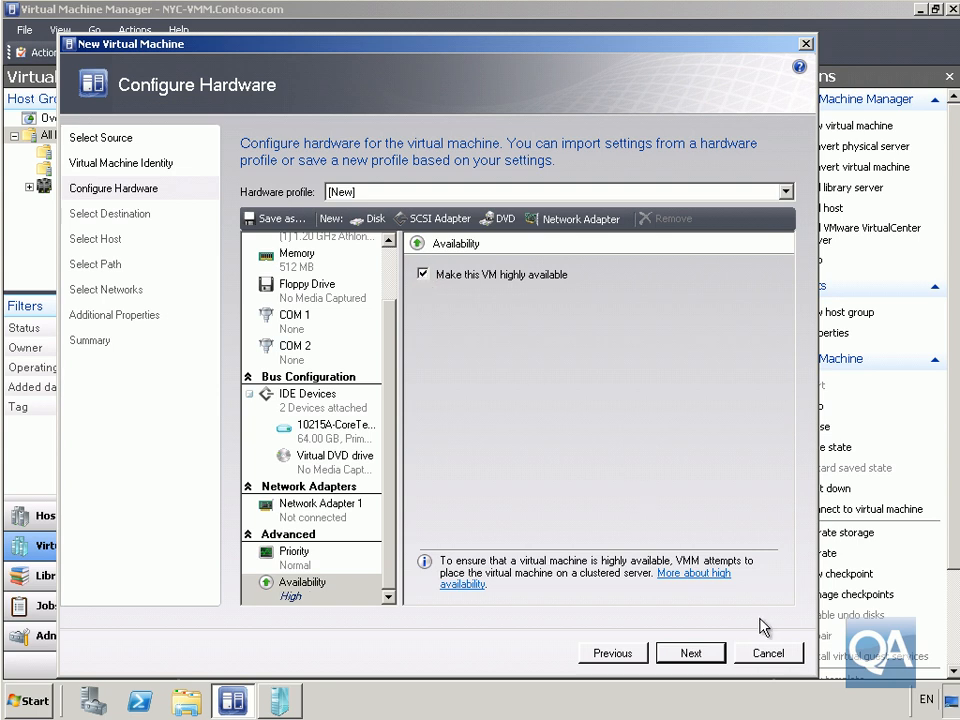
left_click(691, 653)
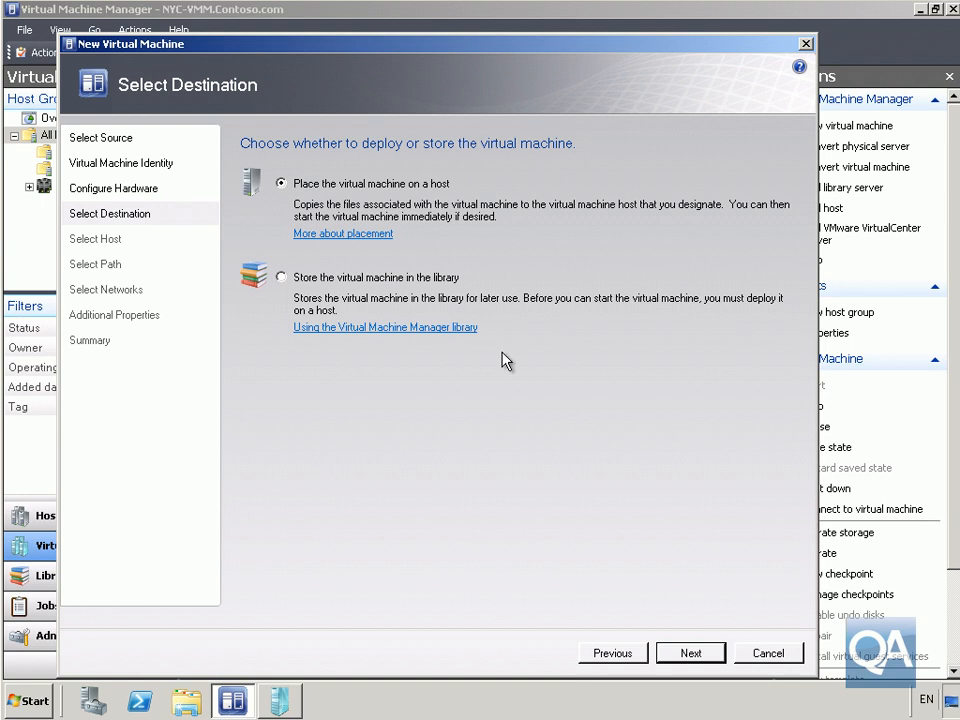
Place VMM-HA on nyc-host1 with files on Cluster Disk 2 at C:\ClusterStorage\Volume1
left_click(691, 653)
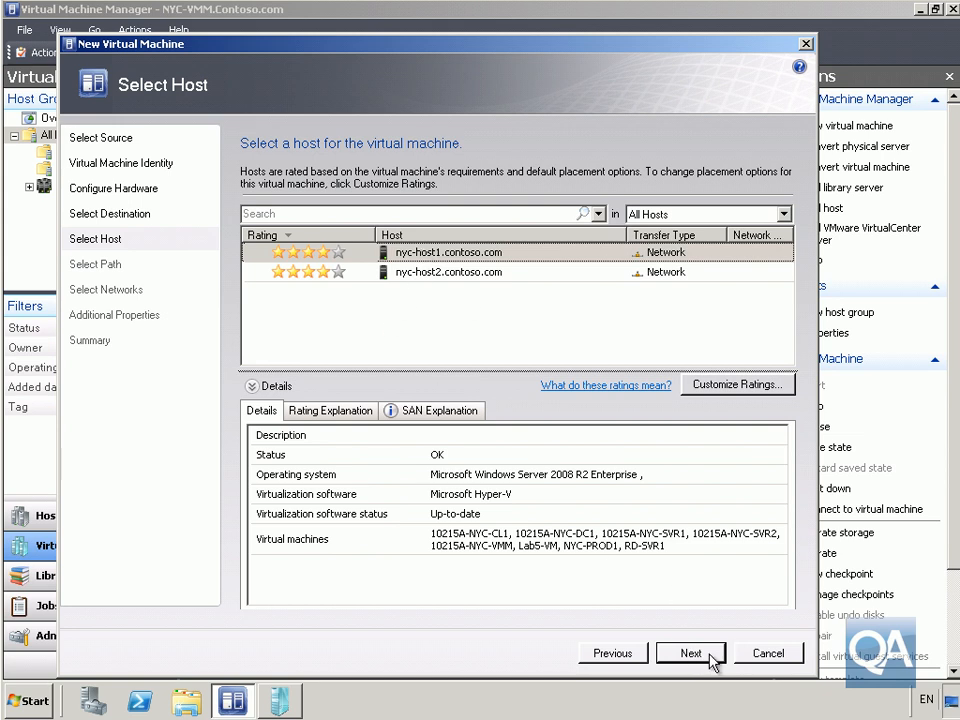
left_click(711, 656)
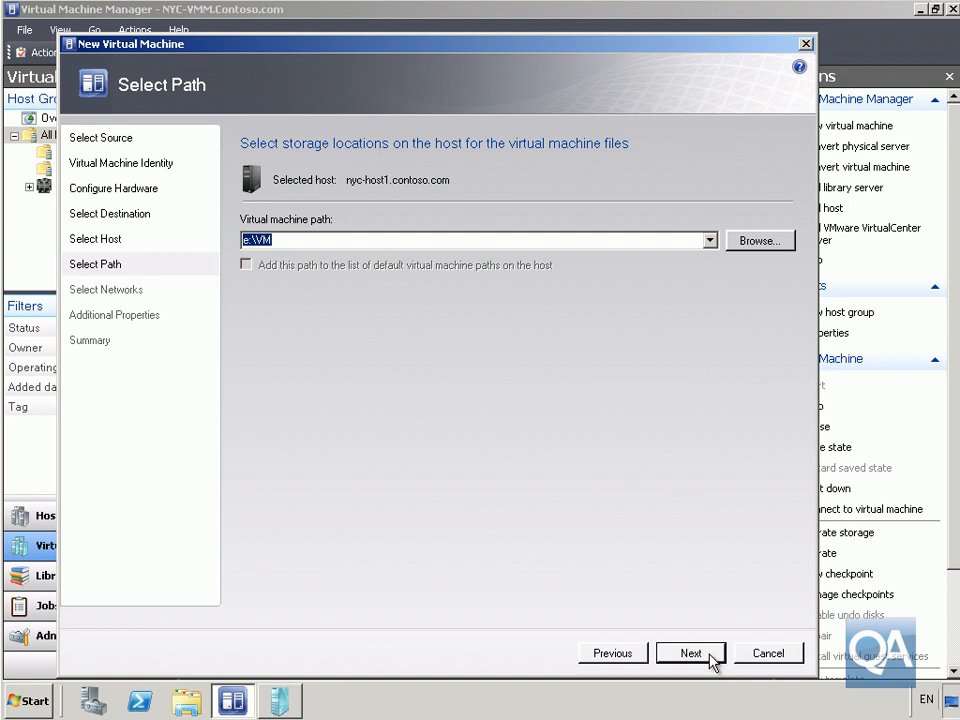
left_click(758, 243)
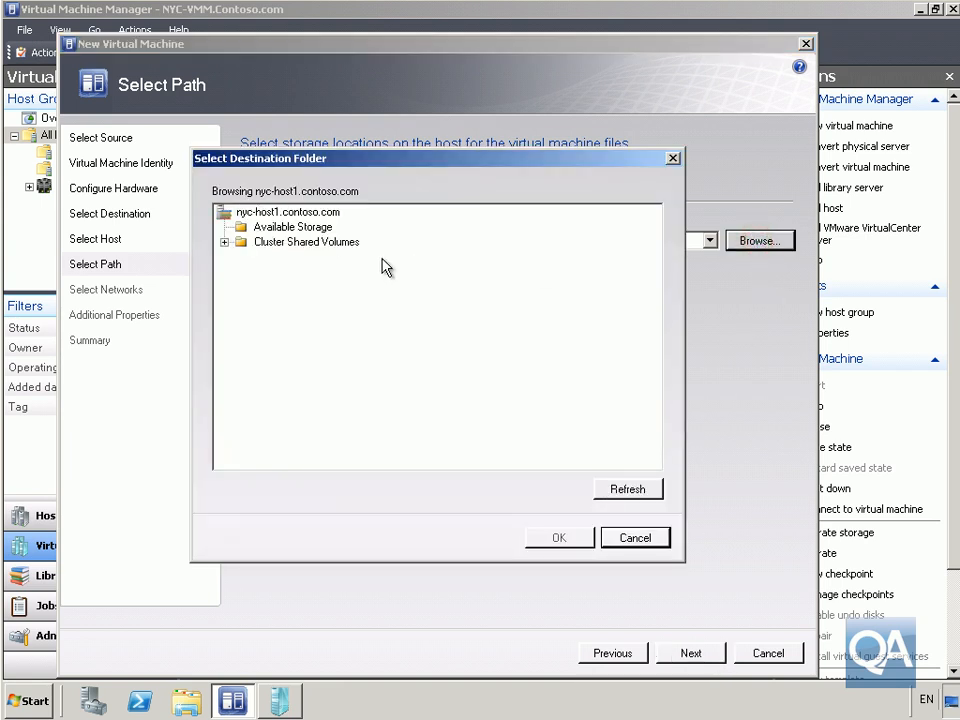
left_click(225, 243)
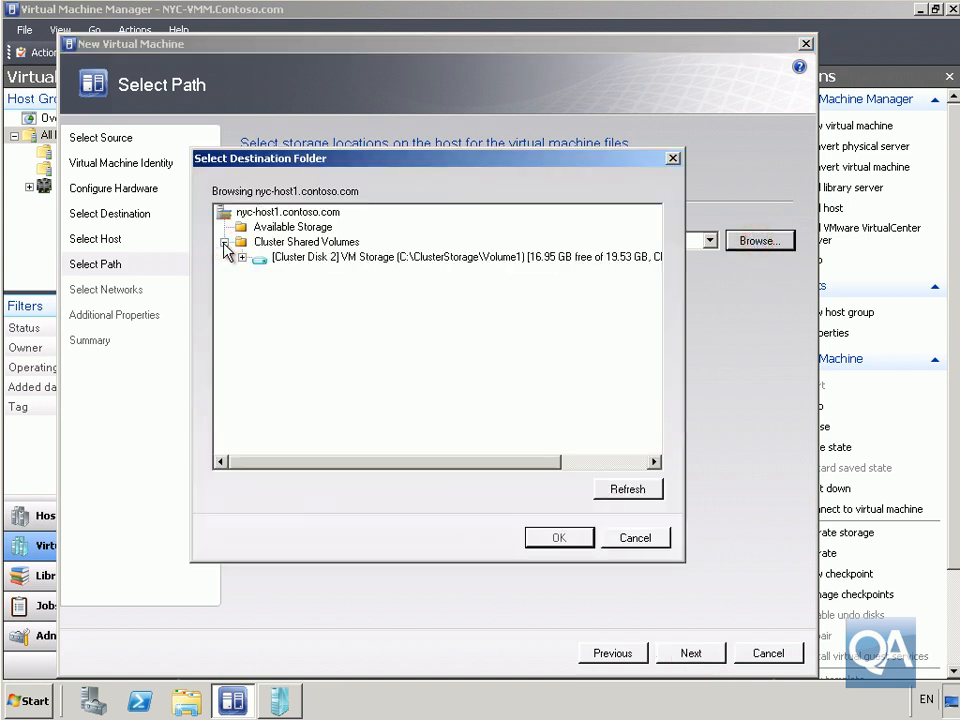
left_click(299, 263)
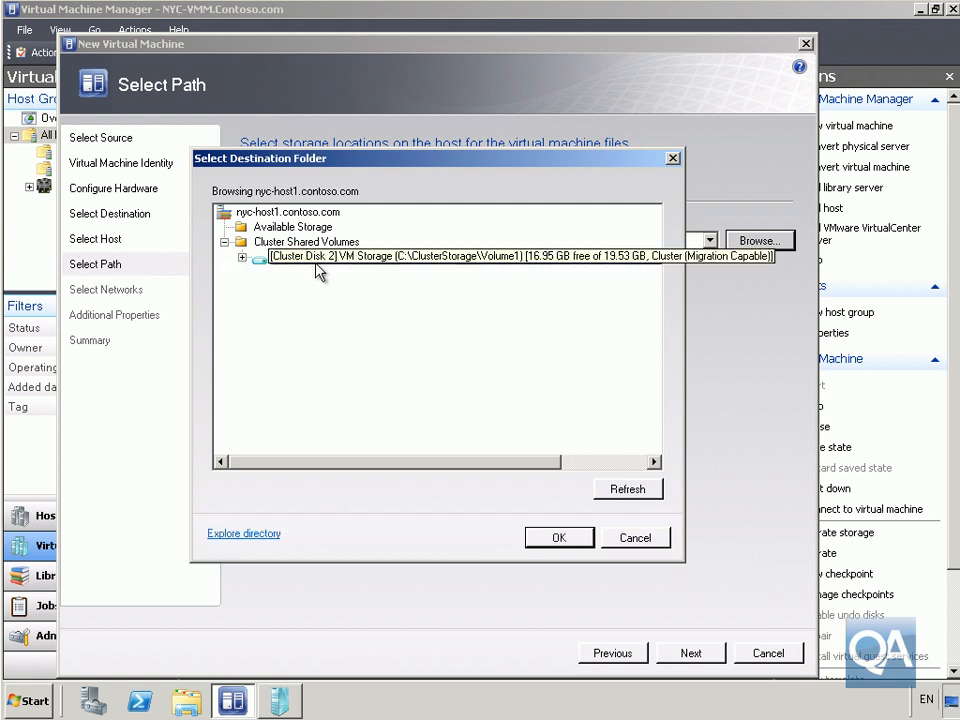
left_click(577, 539)
left_click(683, 655)
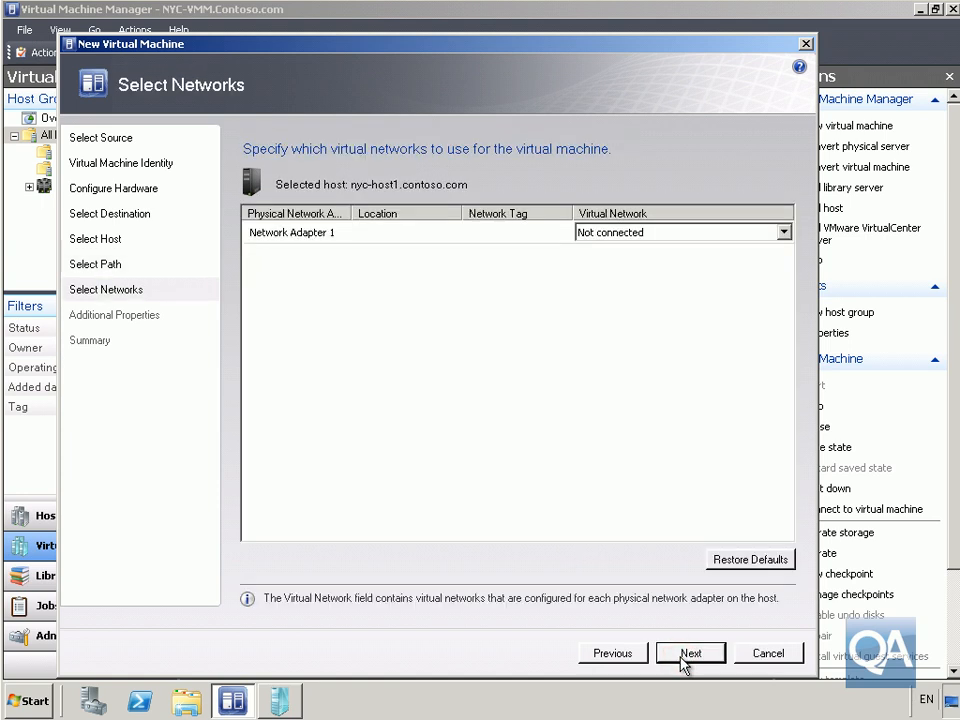
Connect VMM-HA to the External Network and create it, starting the VM after deployment
left_click(620, 232)
left_click(620, 260)
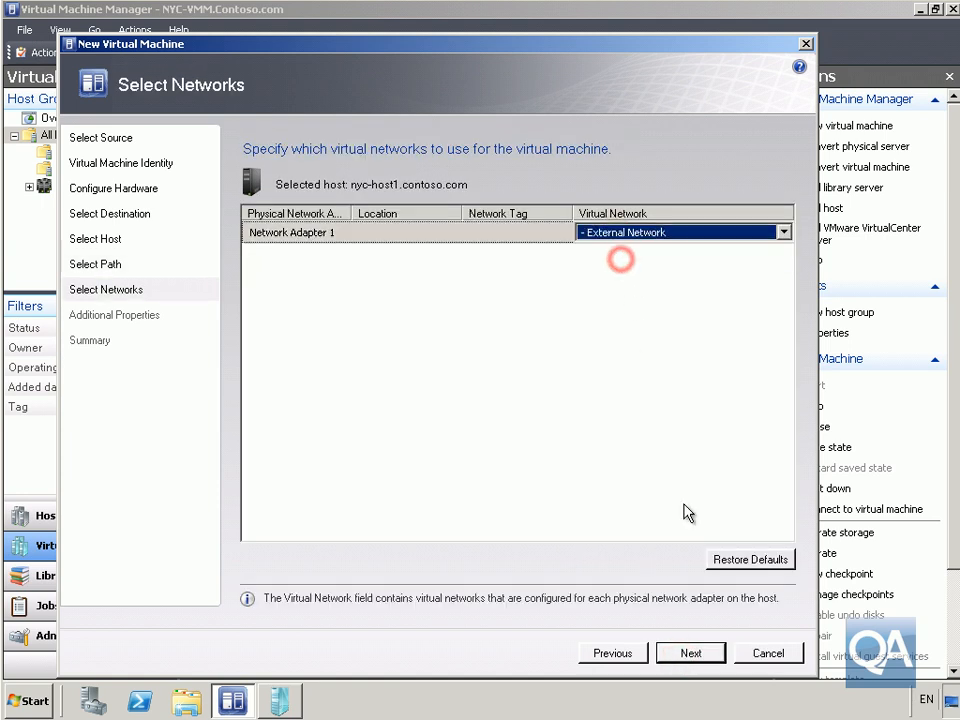
left_click(688, 654)
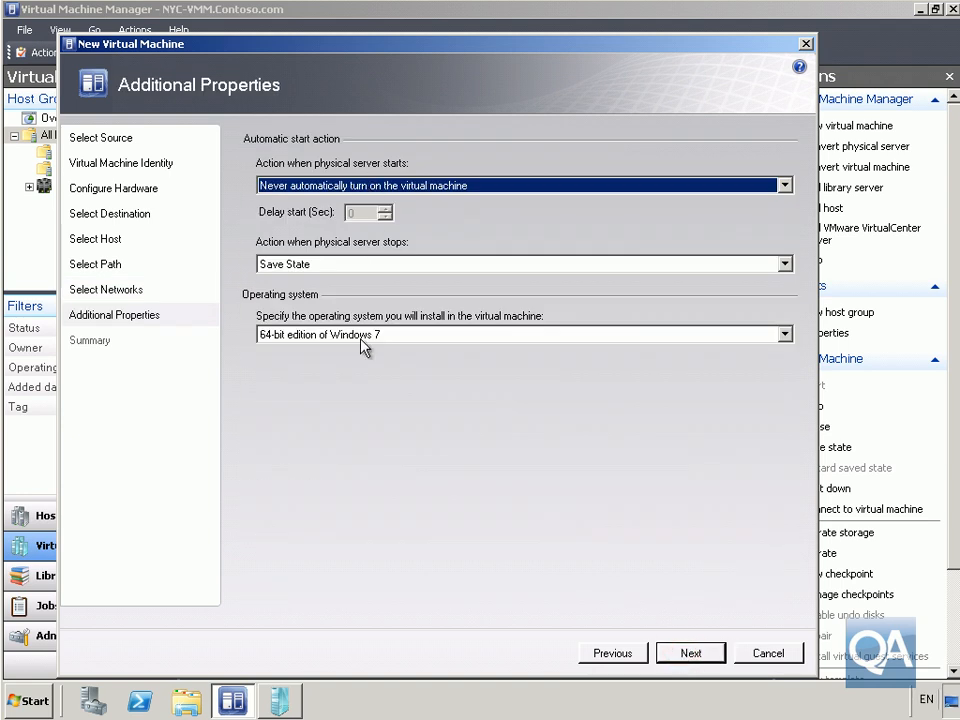
left_click(690, 654)
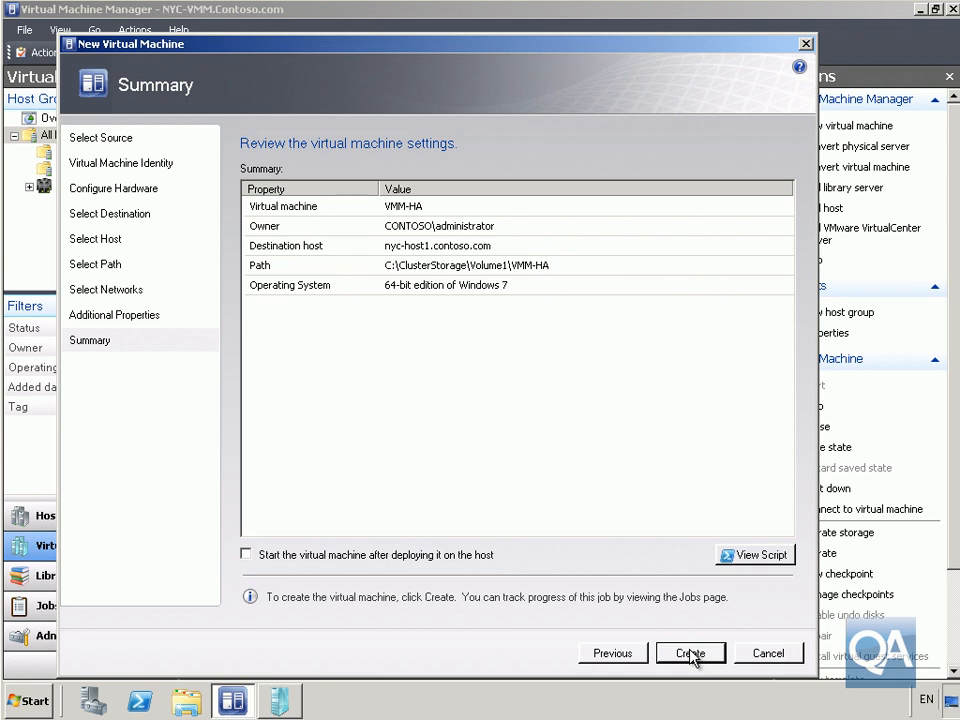
left_click(415, 555)
left_click(700, 654)
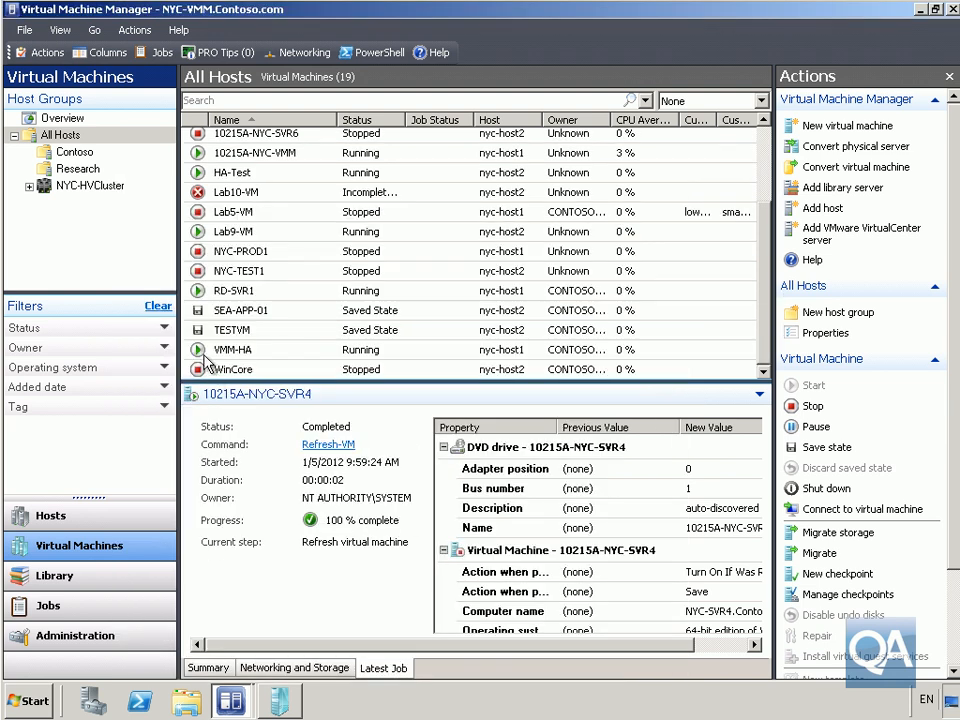
Live-migrate VMM-HA from nyc-host1 to nyc-host2
right_click(337, 352)
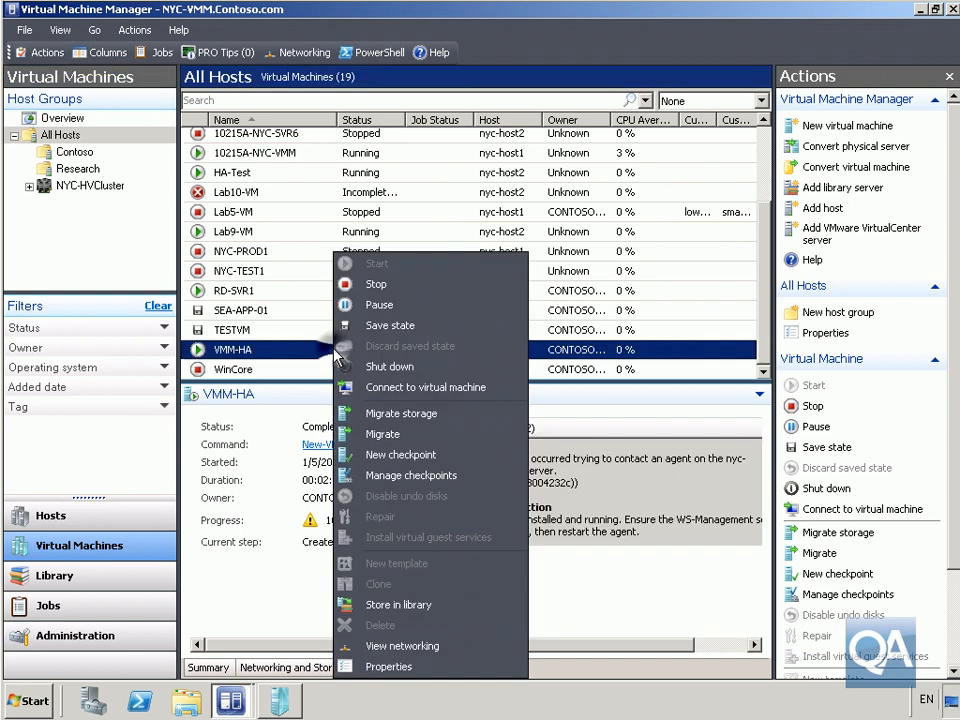
left_click(403, 433)
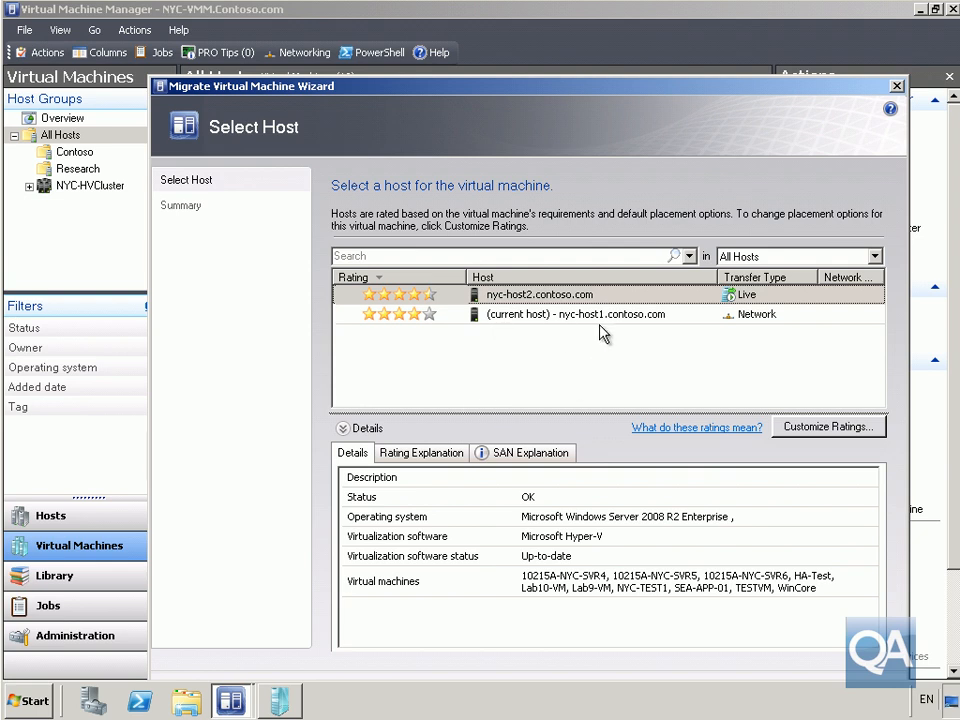
left_click(494, 299)
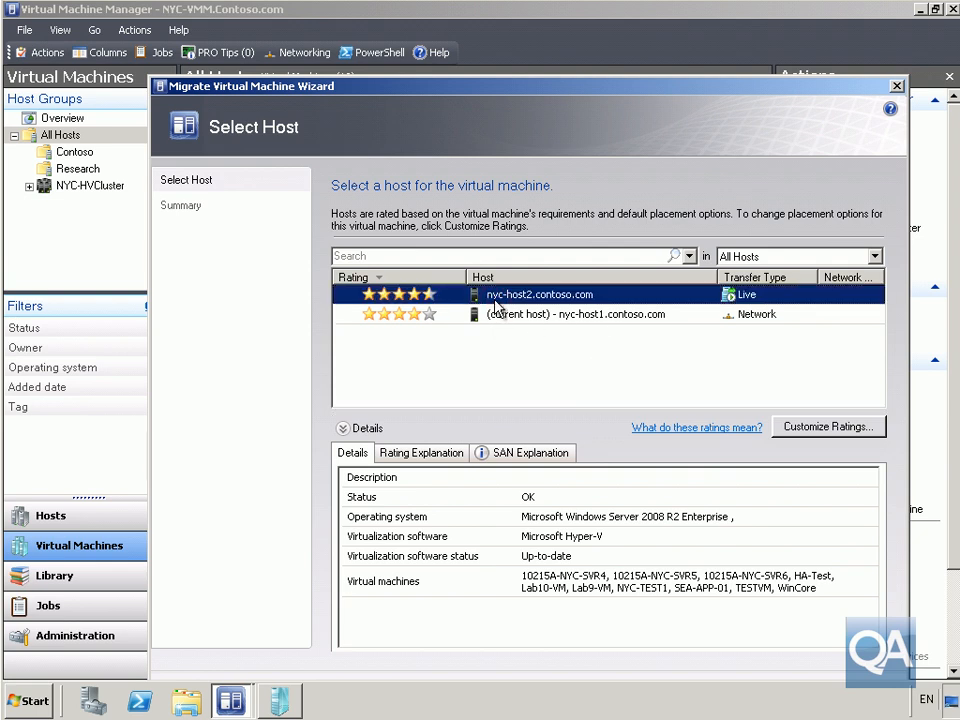
left_click_drag(568, 81, 564, 36)
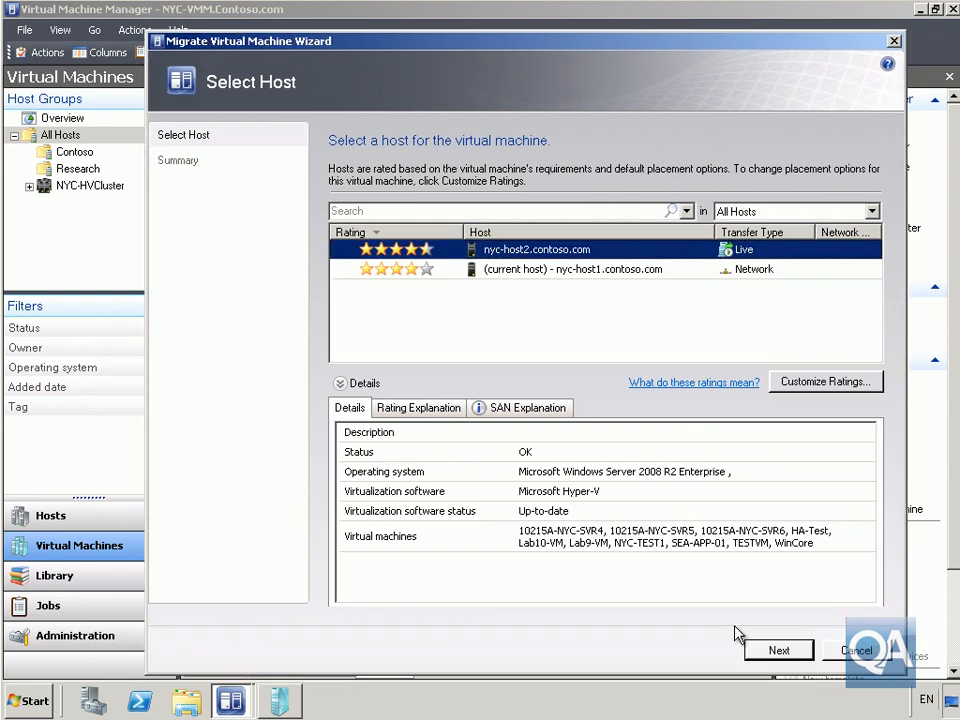
left_click(777, 658)
left_click(778, 652)
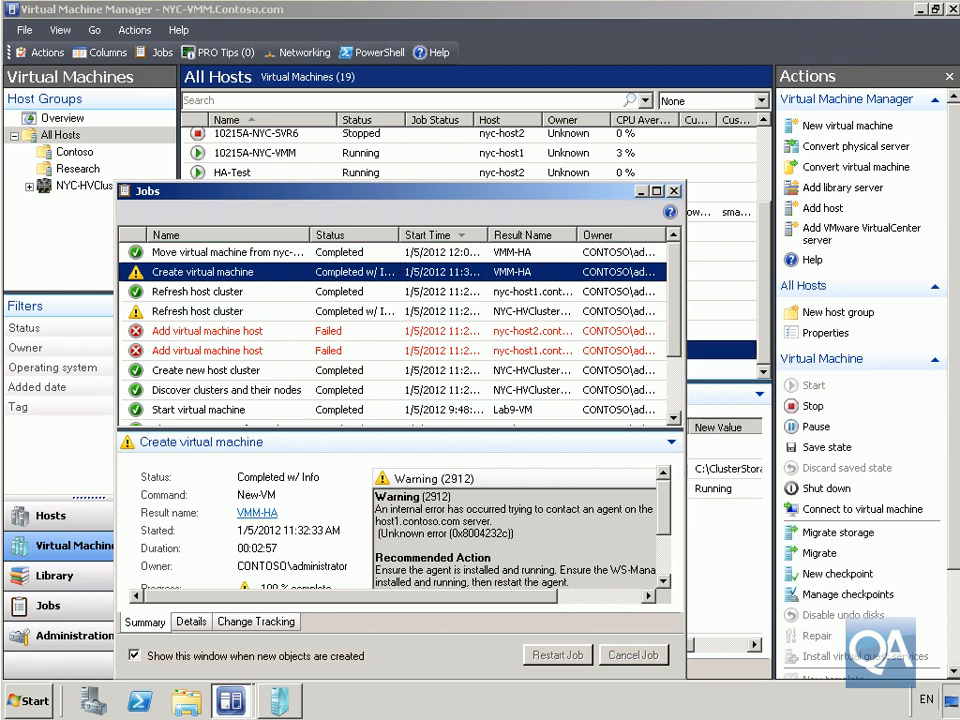
Select the VMM-HA 'Move virtual machine' job and review its Summary, showing 100% complete in 00:00:23
left_click(274, 252)
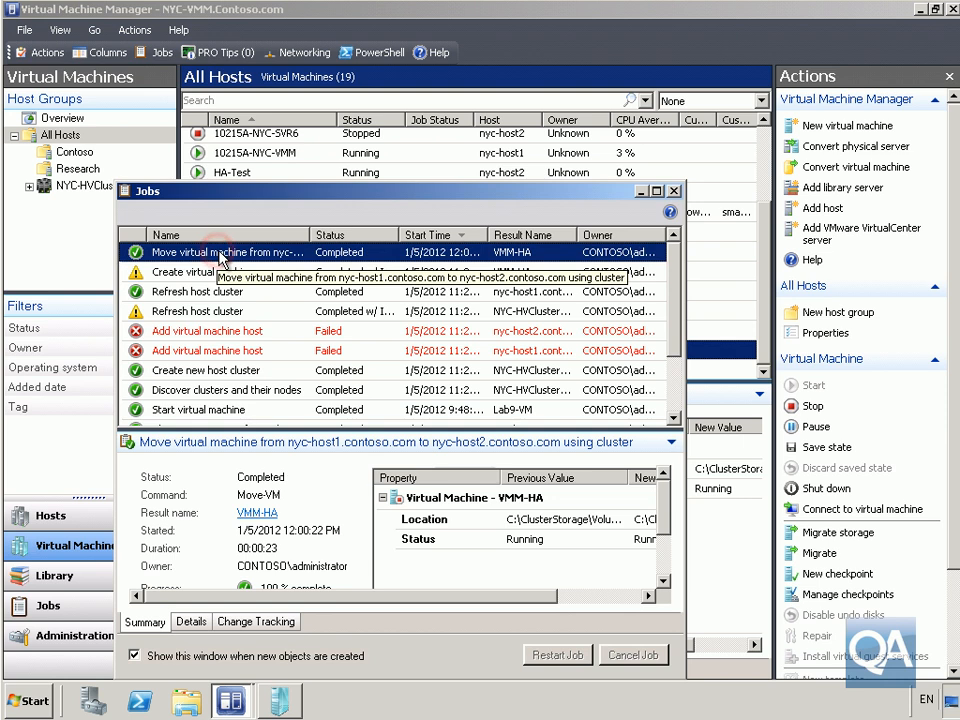
mouse_move(439, 596)
left_mouse_down()
mouse_move(536, 596)
mouse_move(447, 597)
left_mouse_up()
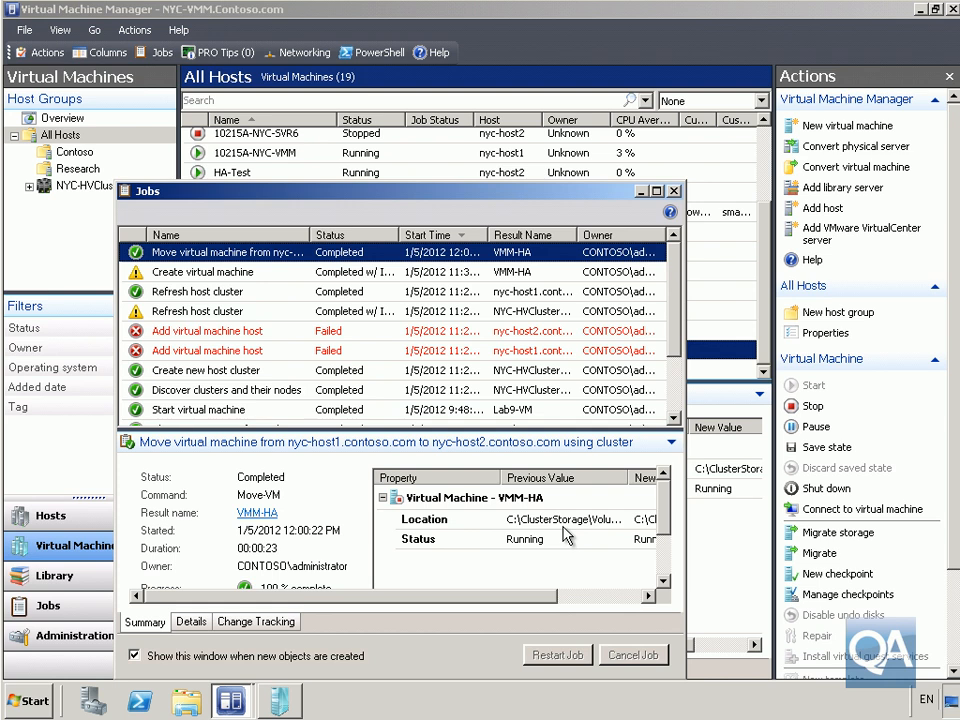
left_click(664, 582)
left_click(664, 582)
left_click(664, 582)
left_click(664, 582)
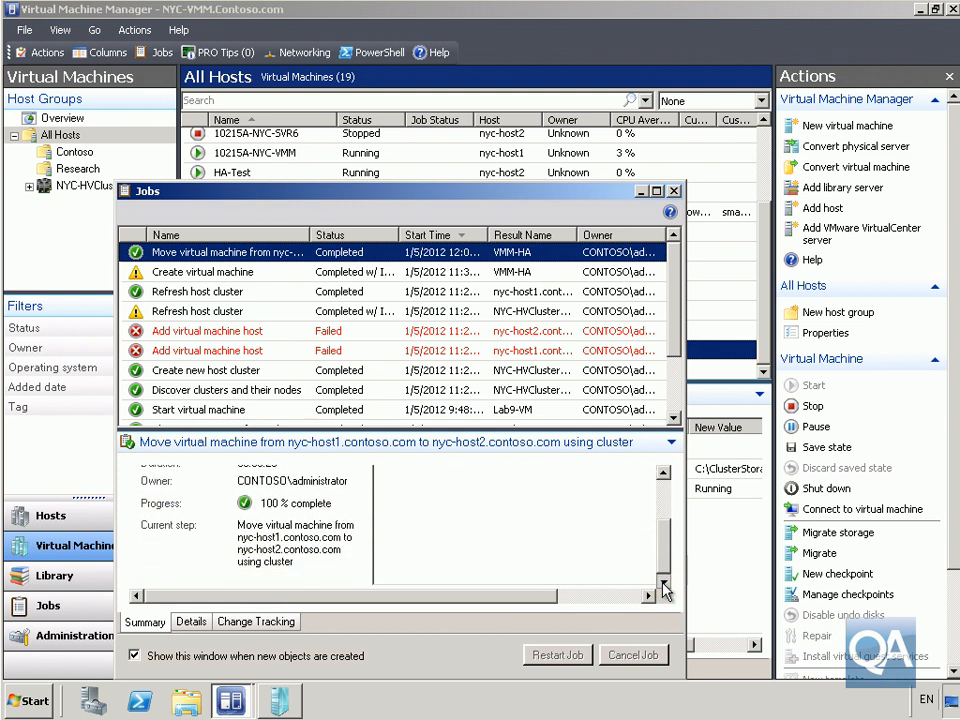